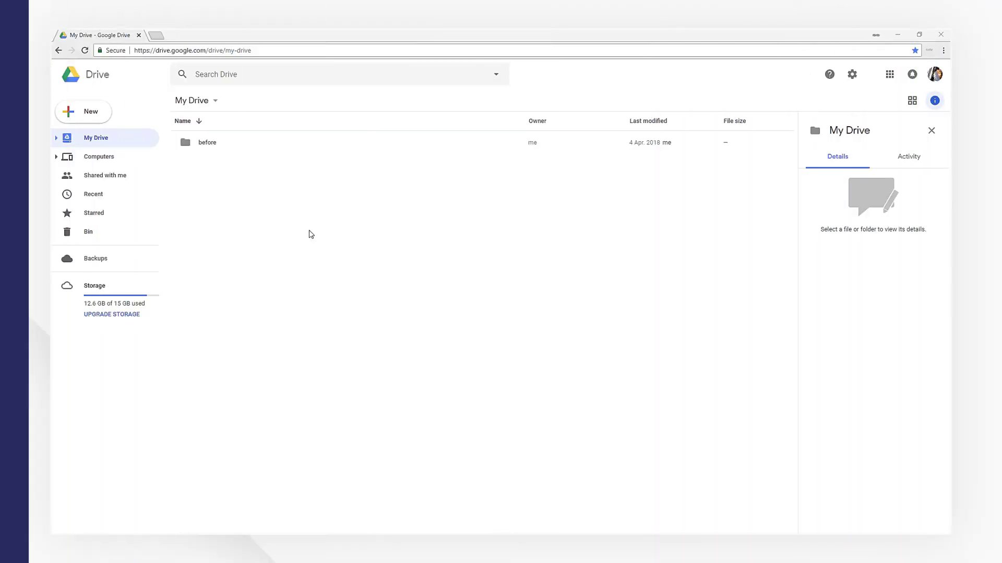
# - Upload Product Information Overview.pdf to My Drive and bring up its context menu
pyautogui.rightClick(215, 127)
pyautogui.click(268, 180)
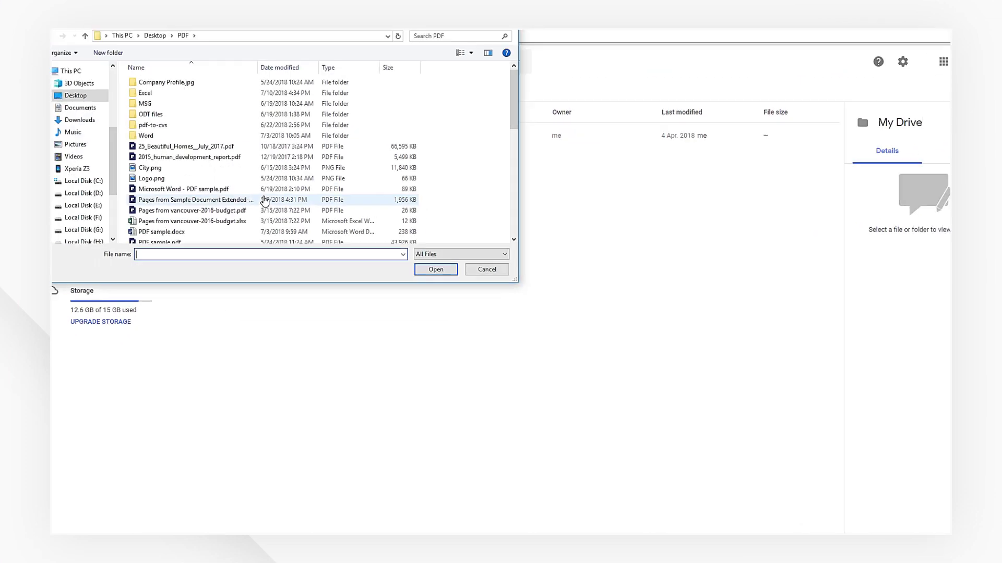
pyautogui.scroll(-3, 258, 188)
pyautogui.click(242, 160)
pyautogui.click(407, 270)
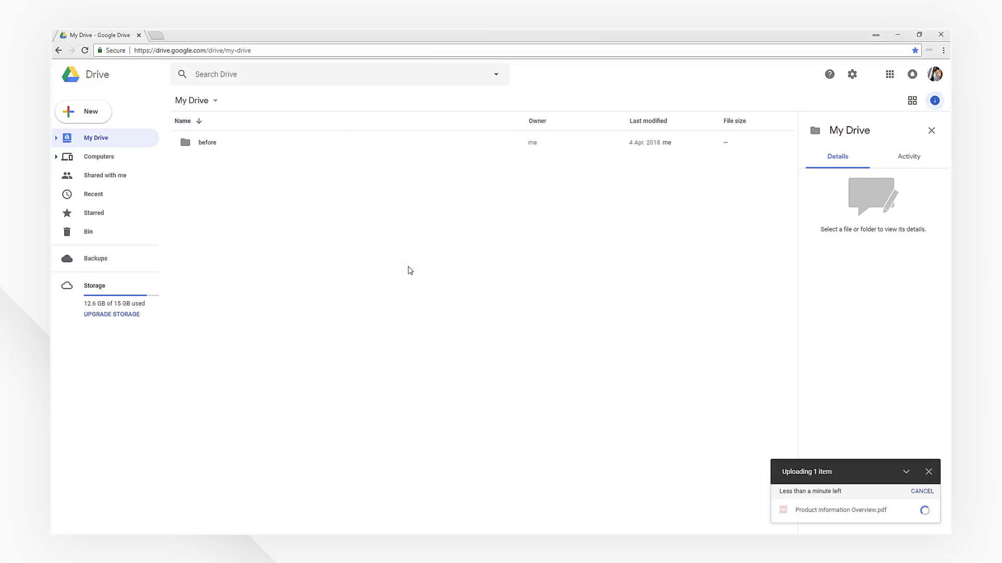
pyautogui.click(280, 170)
pyautogui.rightClick(279, 171)
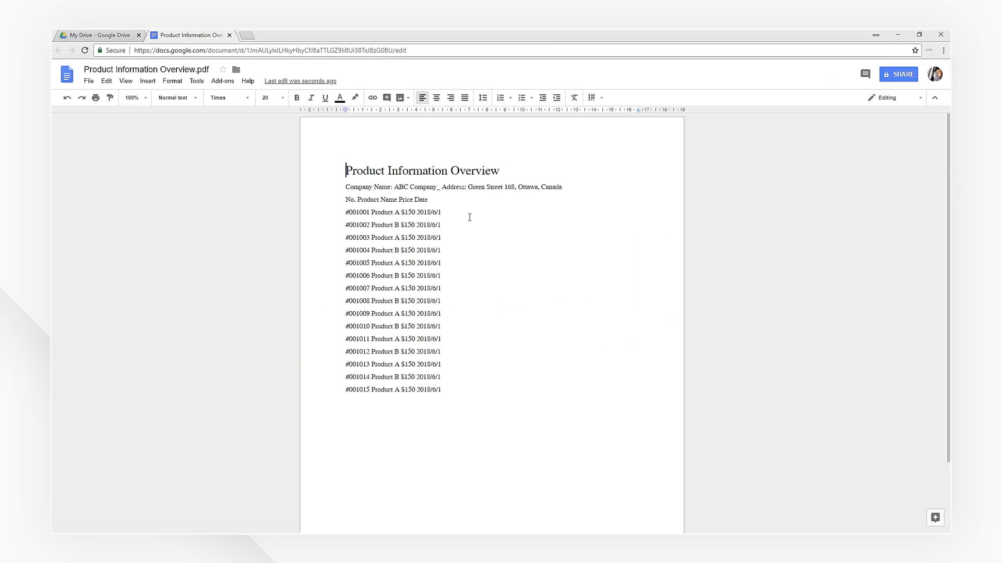
# - Format the title as bold, italic, blue Georgia at size 24
pyautogui.moveTo(505, 172); pyautogui.dragTo(335, 172)
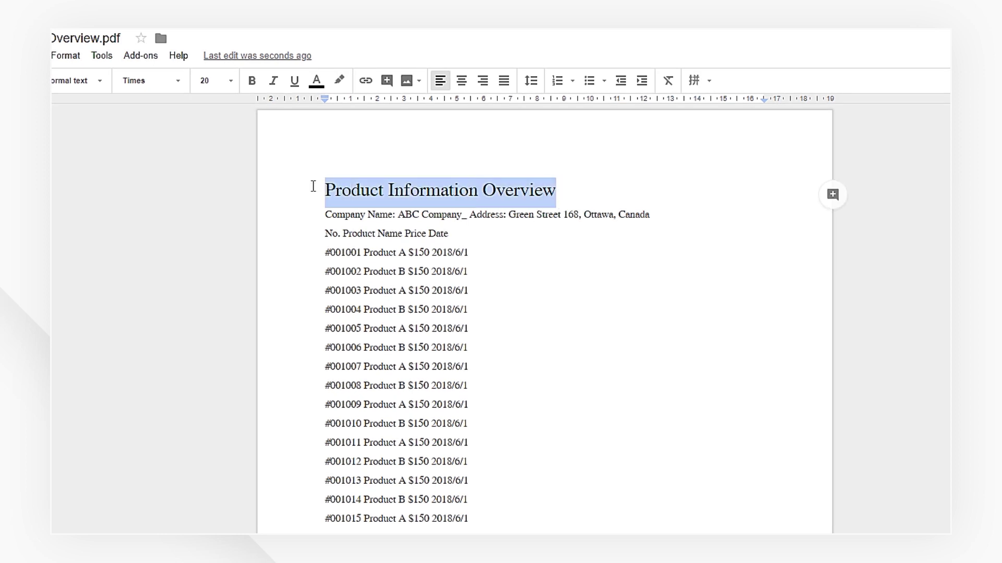
pyautogui.click(239, 99)
pyautogui.click(173, 304)
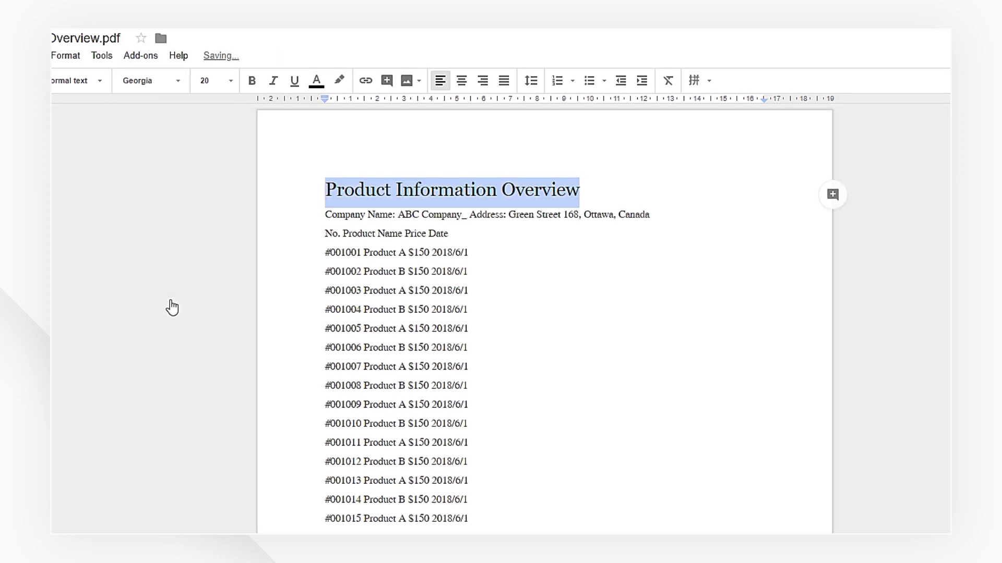
pyautogui.click(227, 82)
pyautogui.click(215, 240)
pyautogui.click(258, 81)
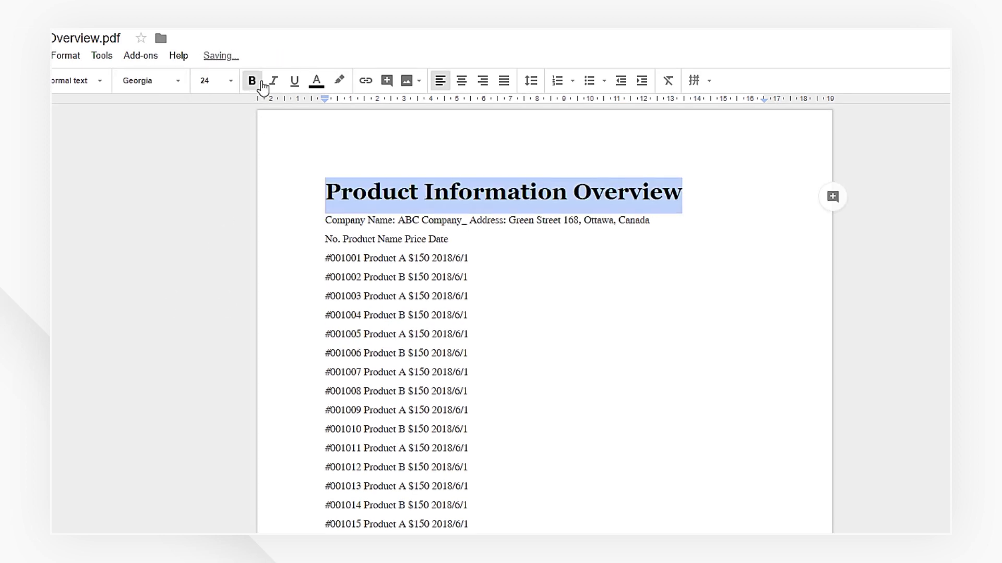
pyautogui.click(316, 80)
pyautogui.click(413, 128)
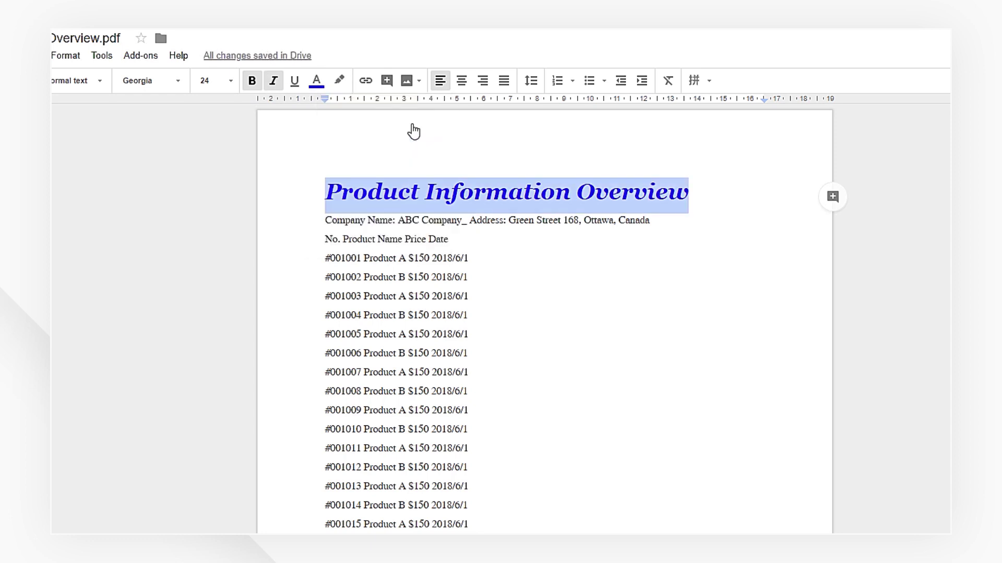
# - Insert the City.png skyline image on a new line below the title
pyautogui.click(708, 203)
pyautogui.press('Return')
pyautogui.click(407, 80)
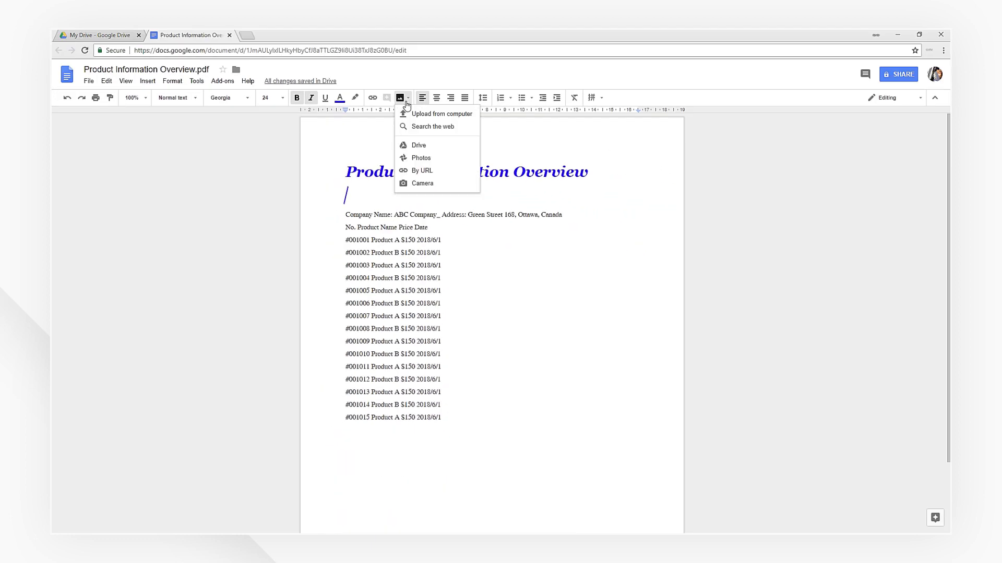
pyautogui.click(412, 116)
pyautogui.click(234, 153)
pyautogui.click(421, 266)
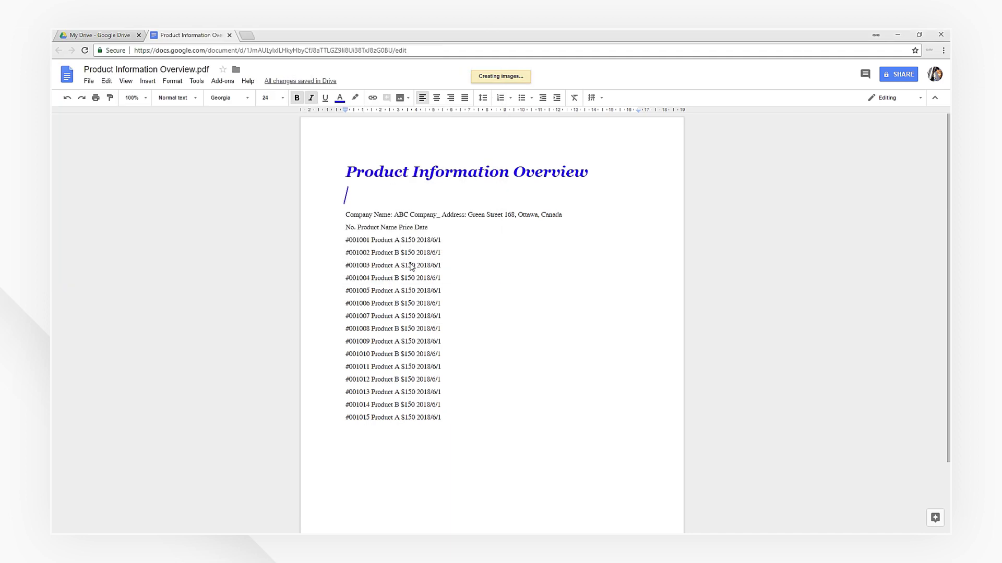
pyautogui.click(509, 386)
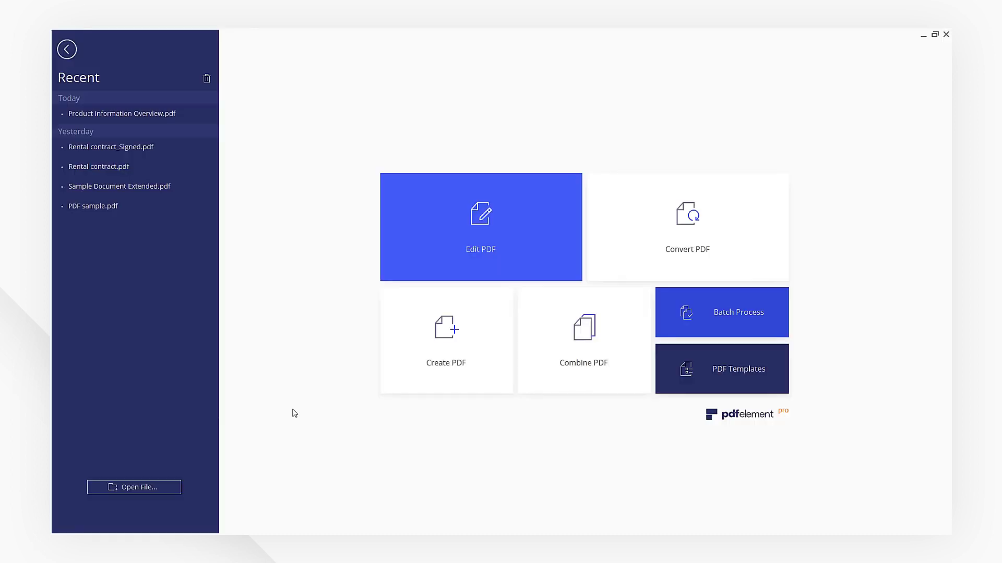
# - Open Product Information Overview.pdf from the PDFelement start screen
pyautogui.click(135, 487)
pyautogui.click(263, 161)
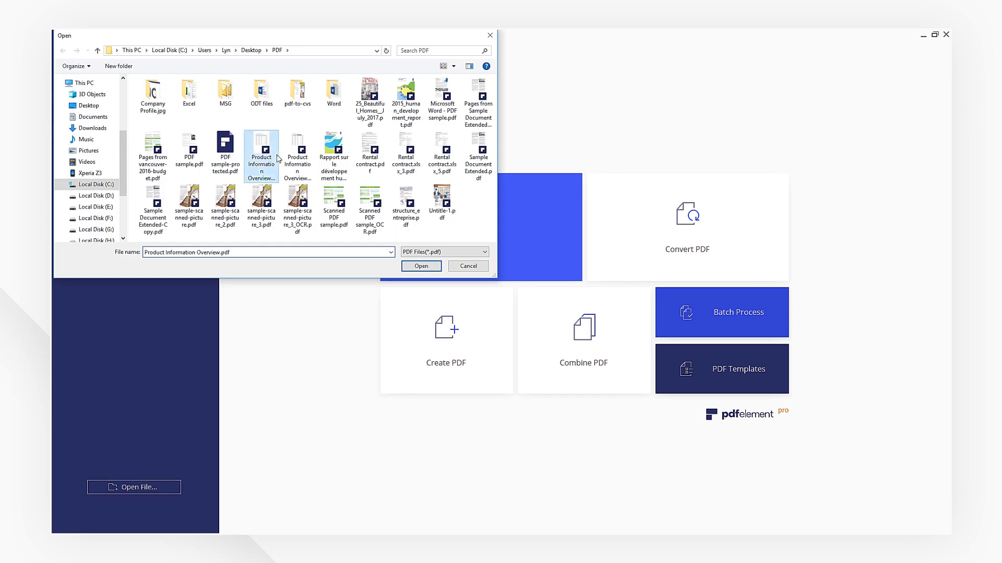
pyautogui.click(422, 268)
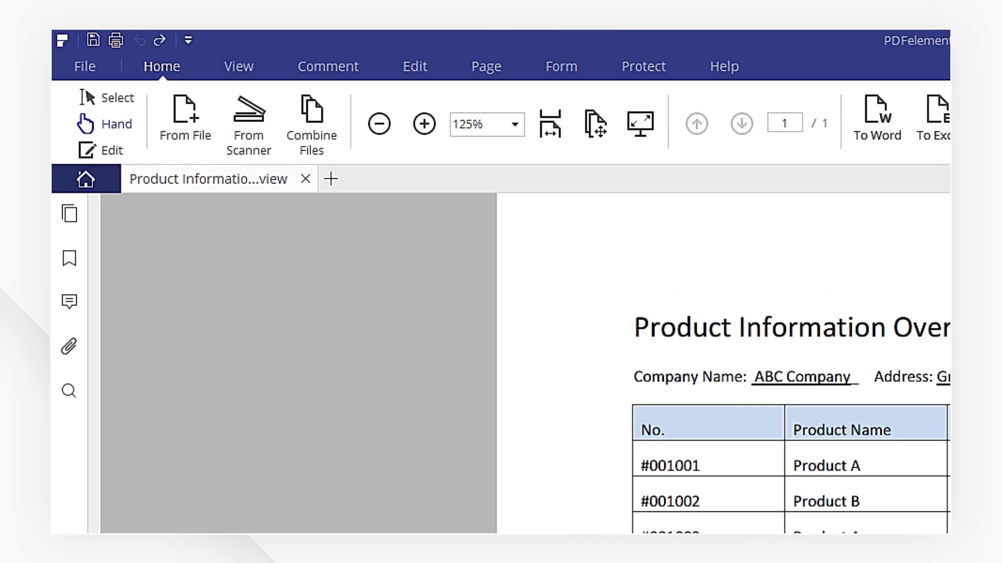
# - Browse the Edit, Home, Comment and Protect toolbars
pyautogui.click(413, 67)
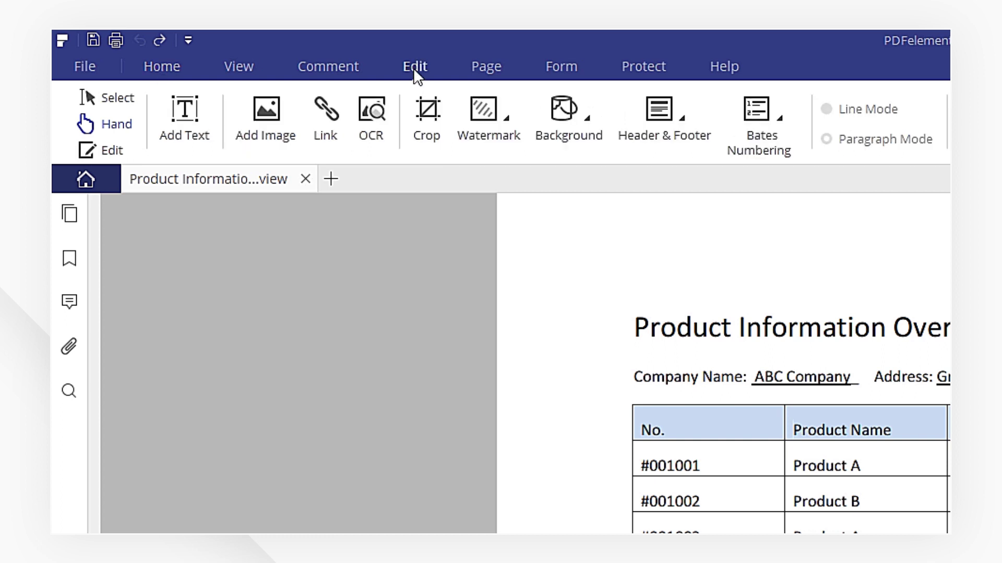
pyautogui.click(159, 66)
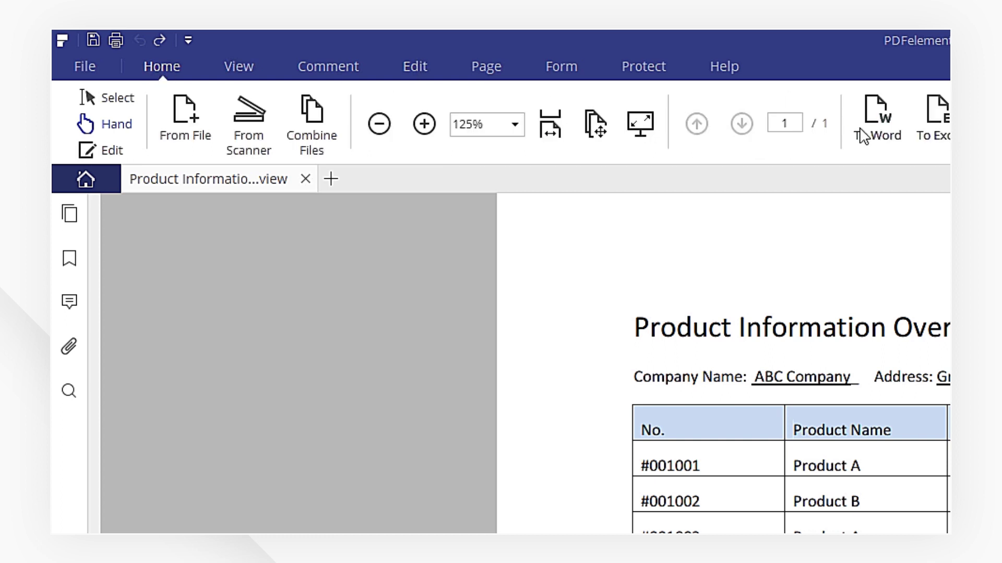
pyautogui.click(330, 69)
pyautogui.click(639, 73)
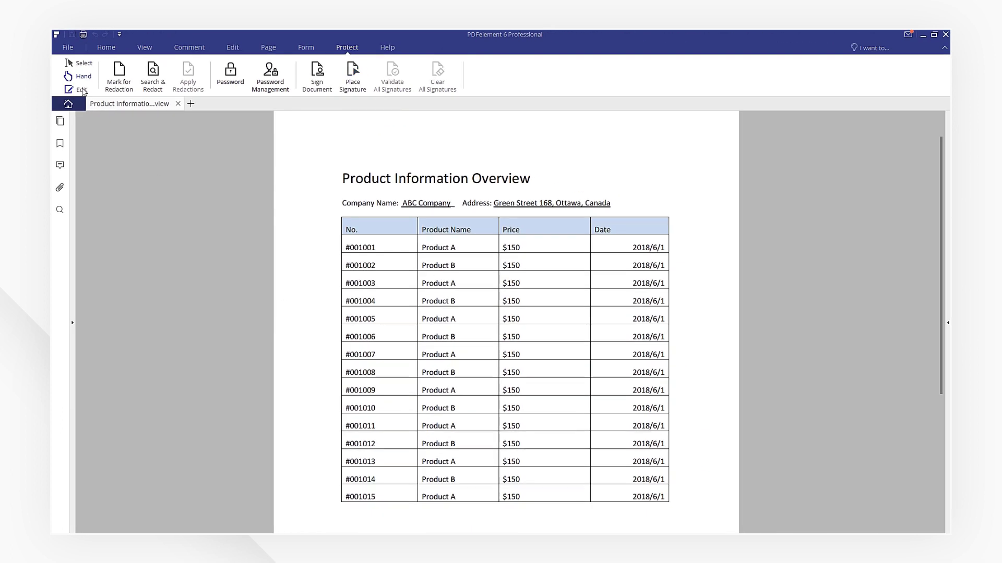
# - Restyle the title text as bold, italic, blue, size 22
pyautogui.click(82, 90)
pyautogui.moveTo(342, 178); pyautogui.dragTo(531, 179)
pyautogui.click(364, 163)
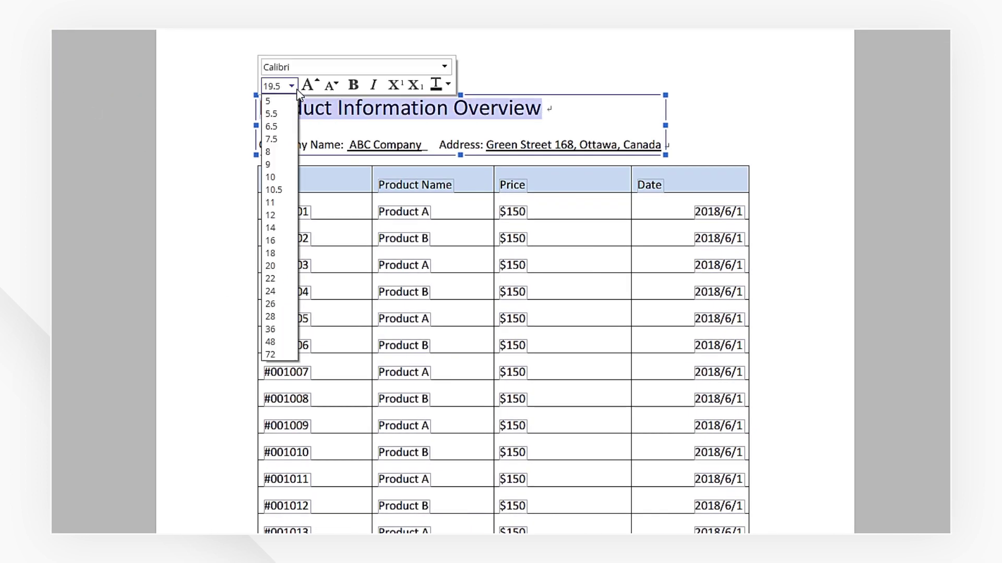
pyautogui.click(270, 279)
pyautogui.click(353, 85)
pyautogui.click(448, 86)
pyautogui.click(510, 197)
pyautogui.click(691, 205)
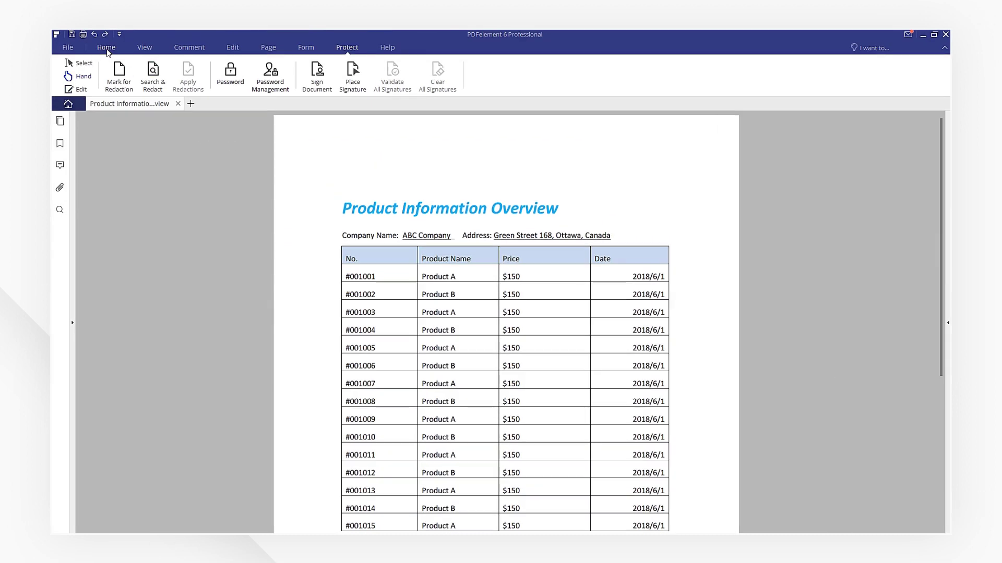
# - Look over the Home tab's other conversion formats, then return to the Comment tools
pyautogui.click(107, 49)
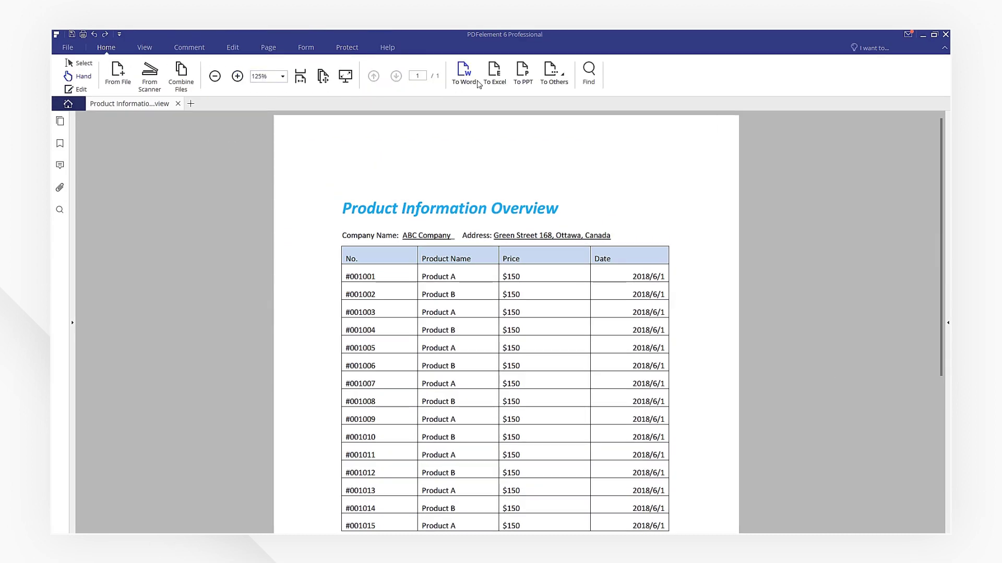
pyautogui.click(563, 81)
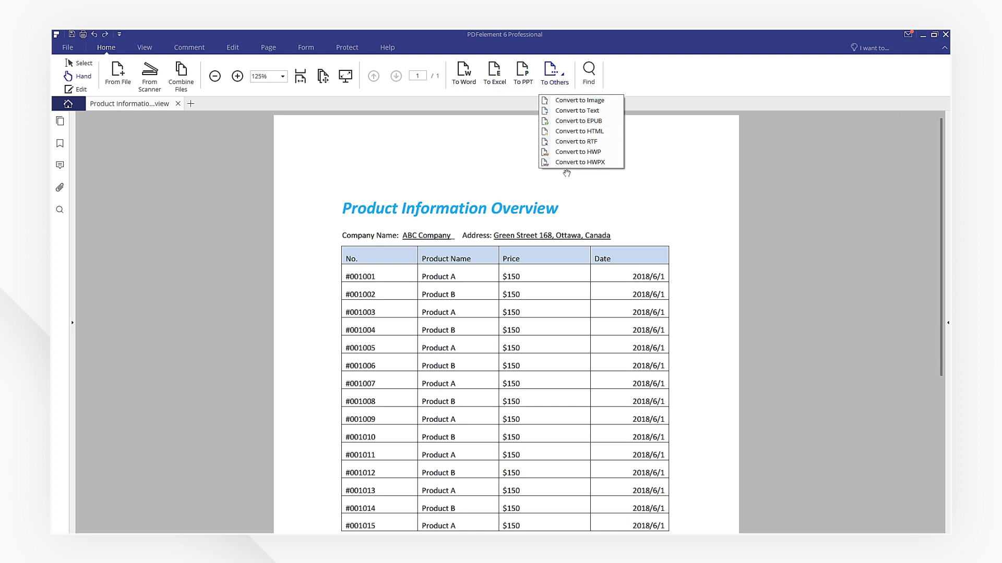
pyautogui.click(232, 47)
pyautogui.click(193, 47)
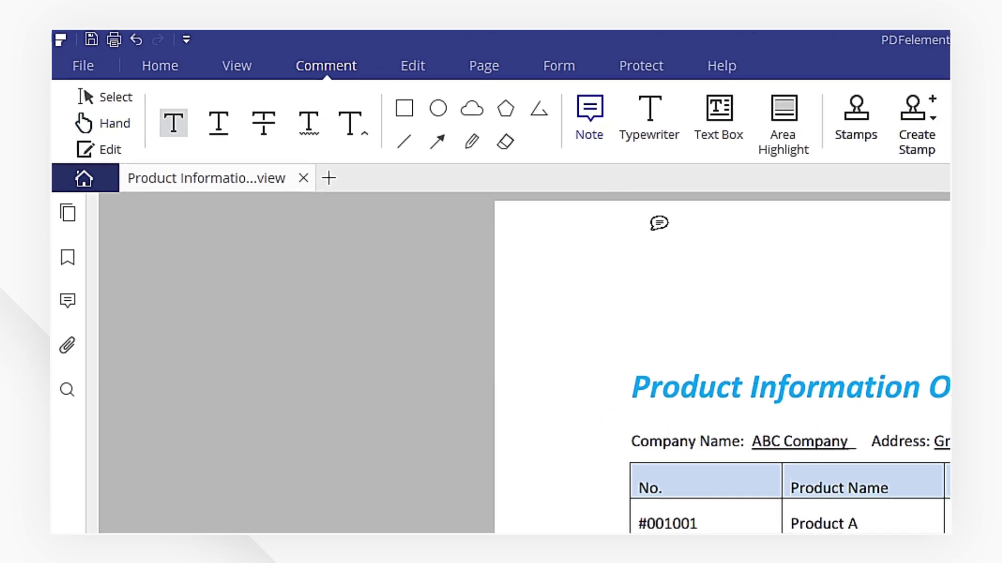
# - Add an 'edited by Lyn' sticky note by the title; highlight ABC Company and its address
pyautogui.click(477, 193)
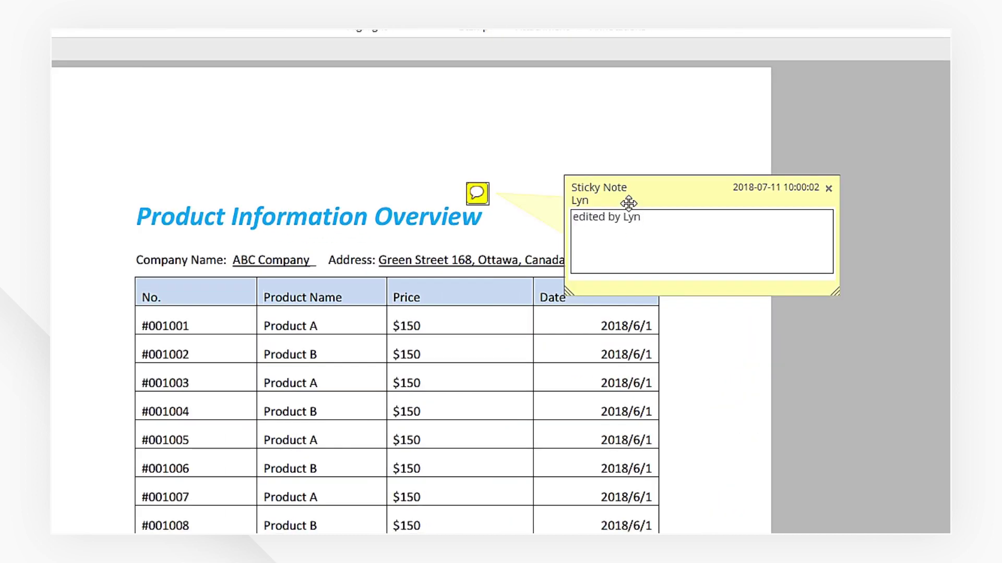
pyautogui.click(828, 188)
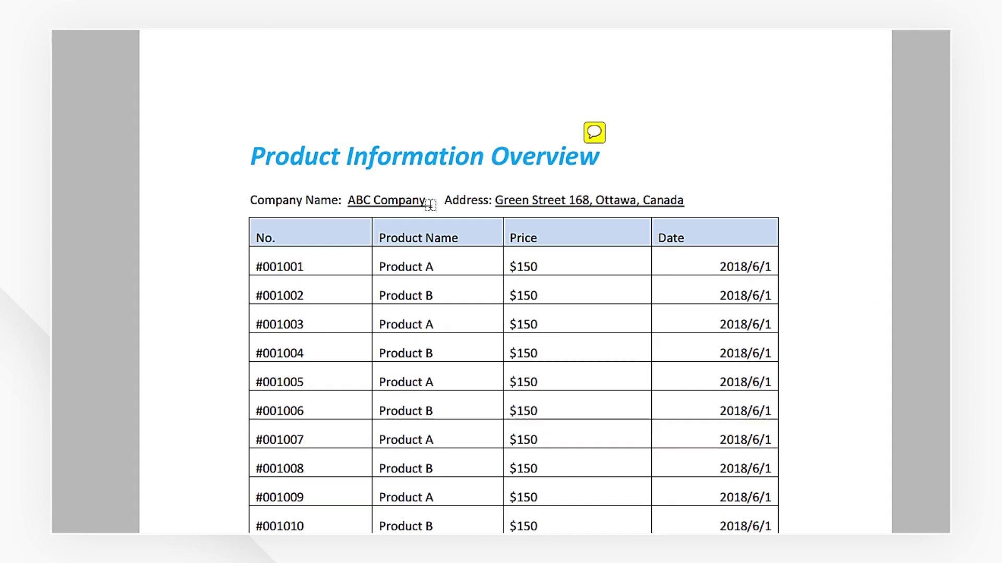
pyautogui.moveTo(335, 190); pyautogui.dragTo(421, 190)
pyautogui.moveTo(489, 185); pyautogui.dragTo(684, 184)
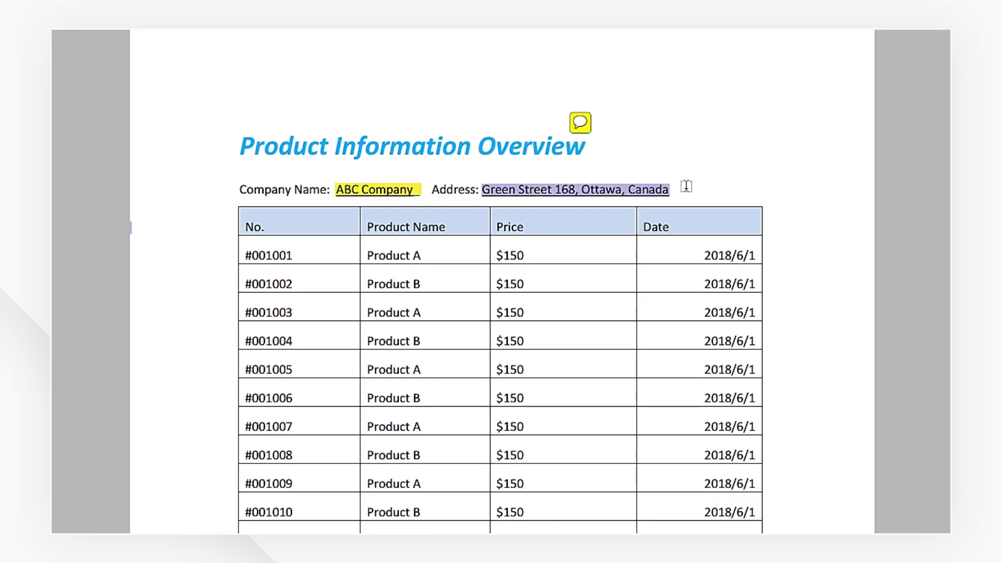